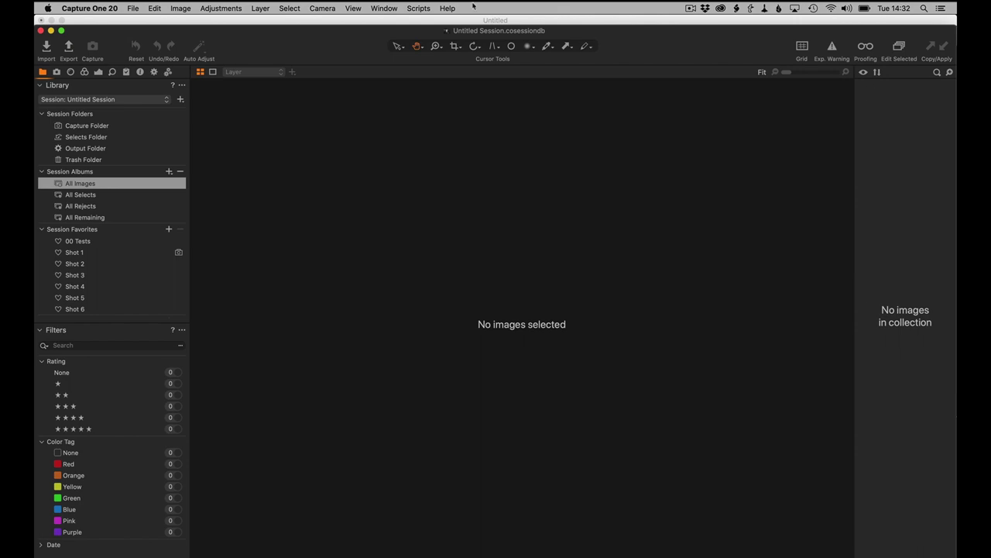
- Apply the Default workspace from Window > Workspace
click(379, 6)
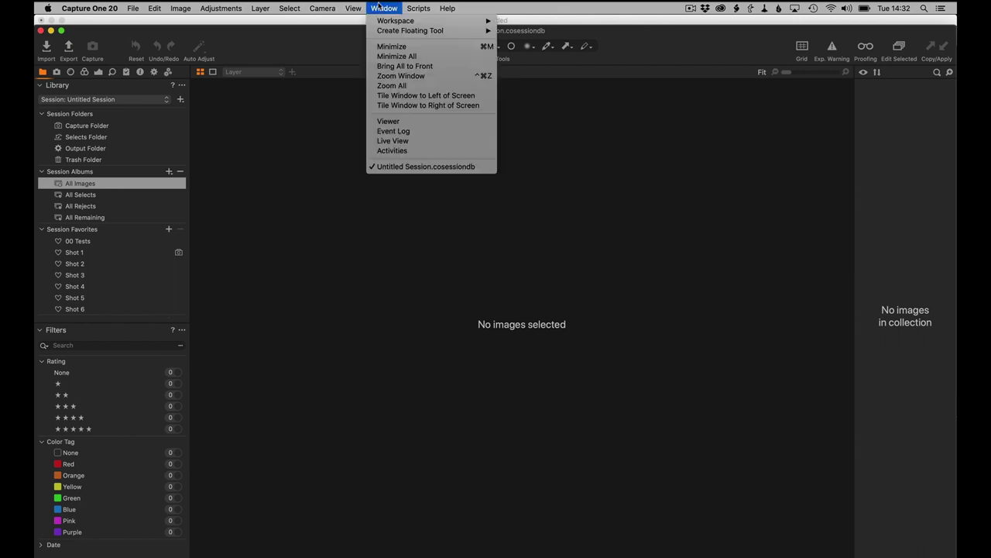
mouse_move(399, 23)
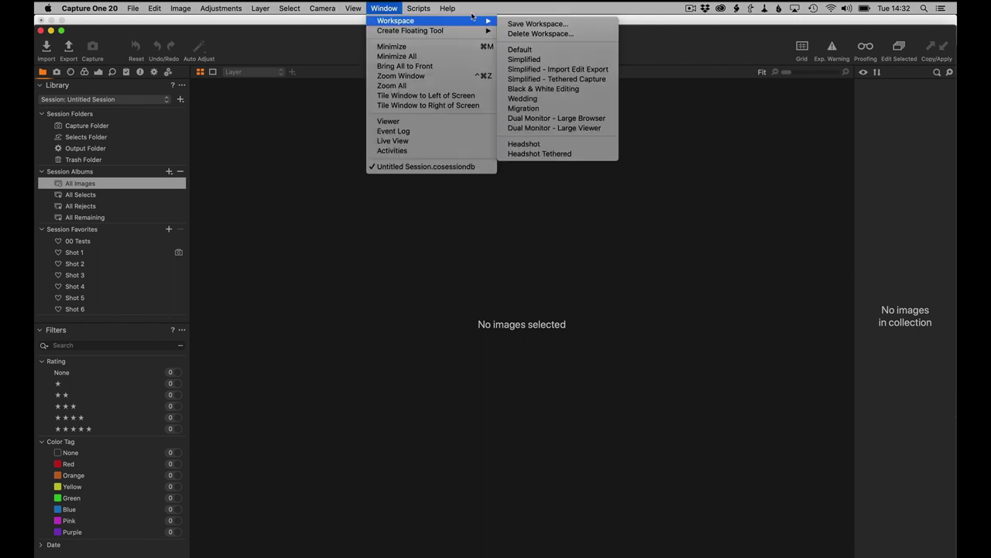
click(524, 51)
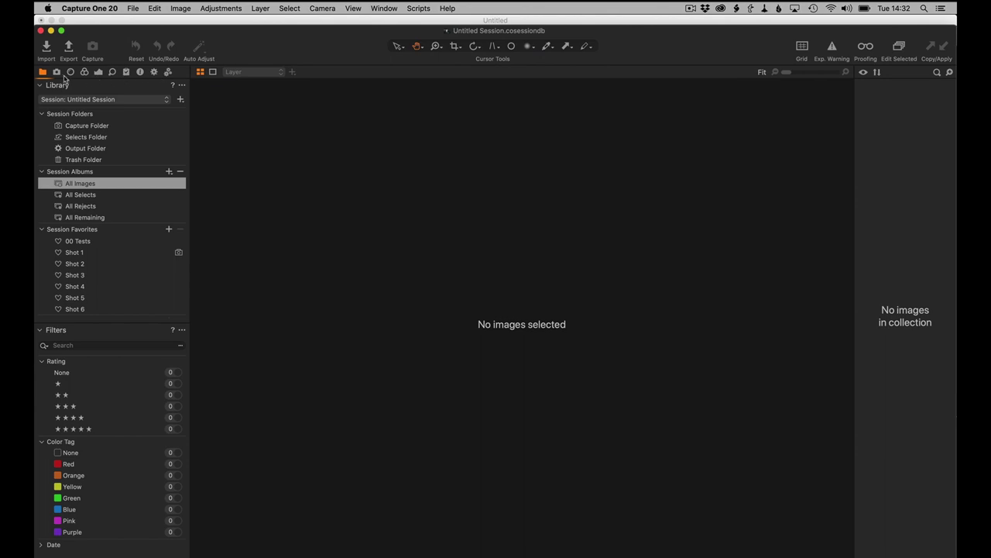
- Browse the Lens, Color and Exposure tool tabs, ending on the Library tools
click(70, 72)
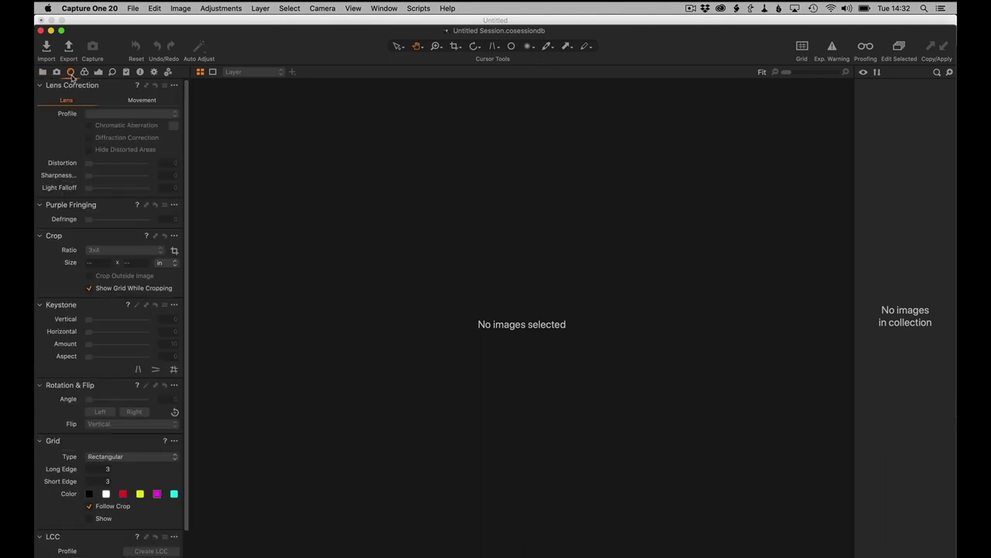
click(85, 73)
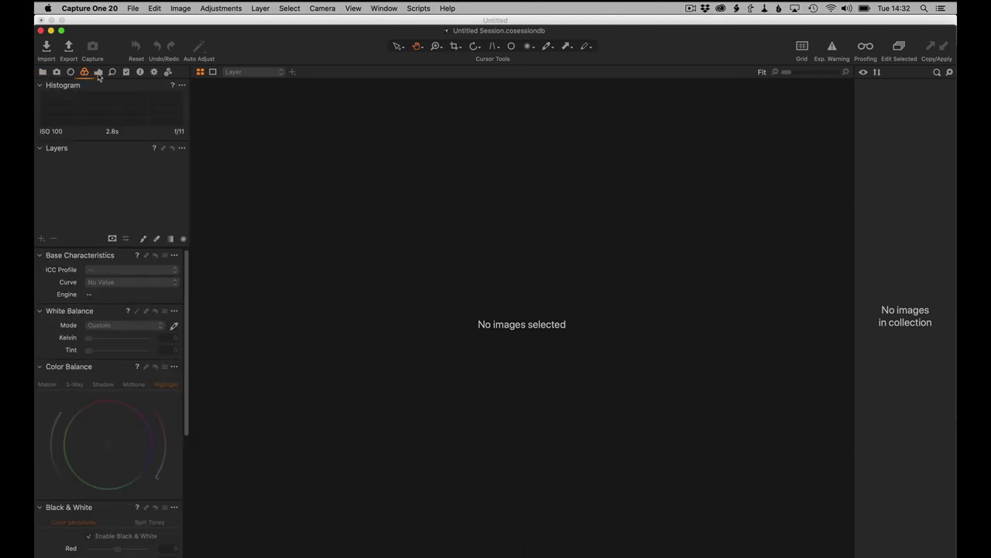
click(98, 73)
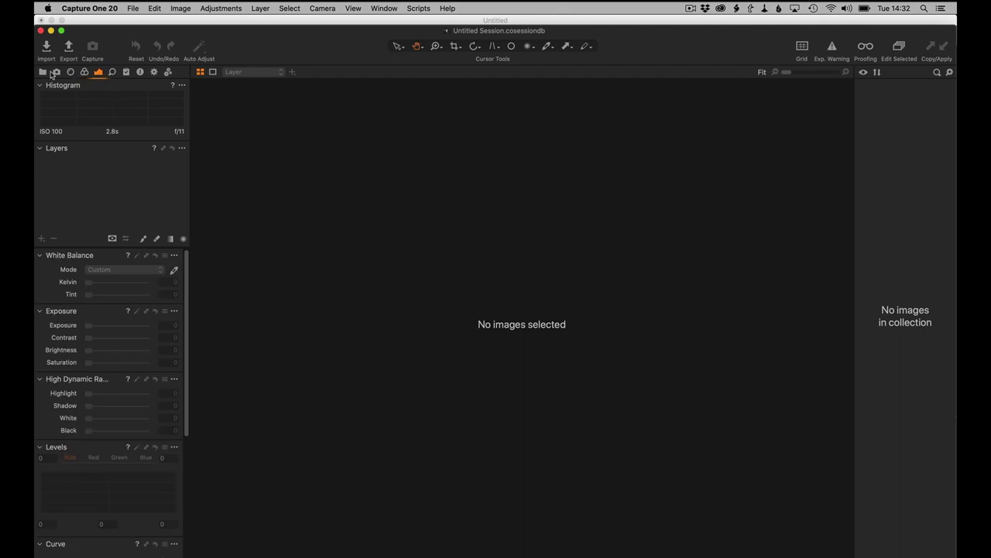
click(43, 72)
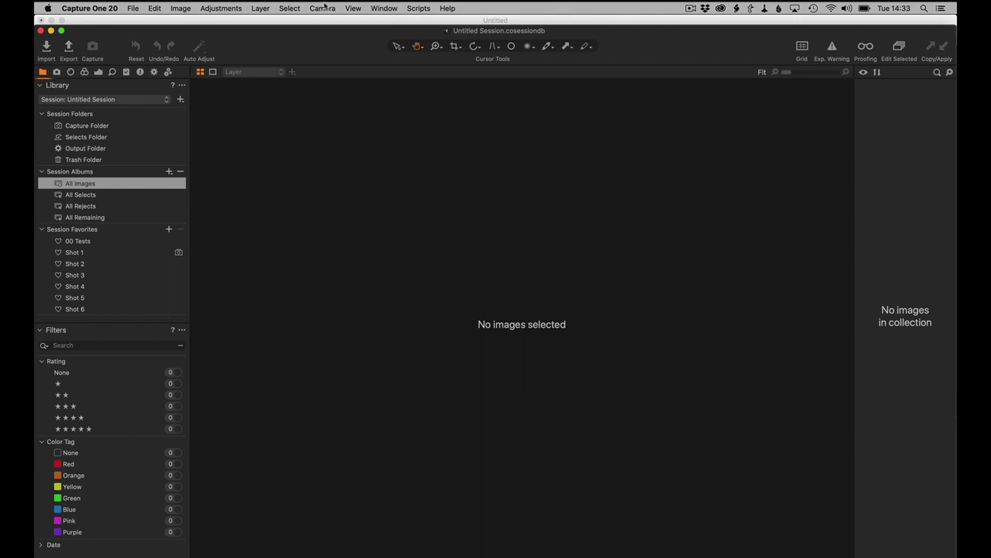
- Apply the Simplified - Tethered Capture workspace from the Window > Workspace menu
click(384, 8)
mouse_move(395, 33)
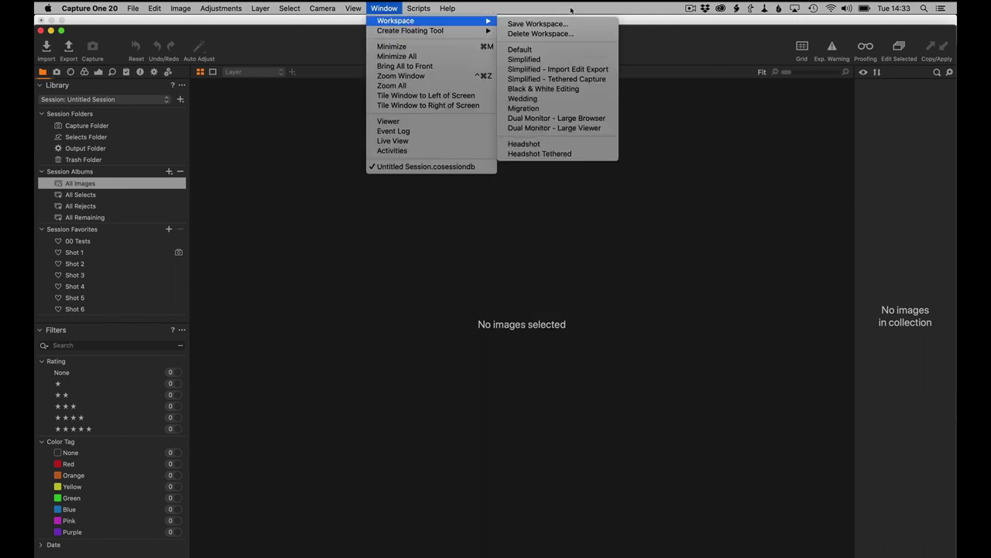
click(569, 79)
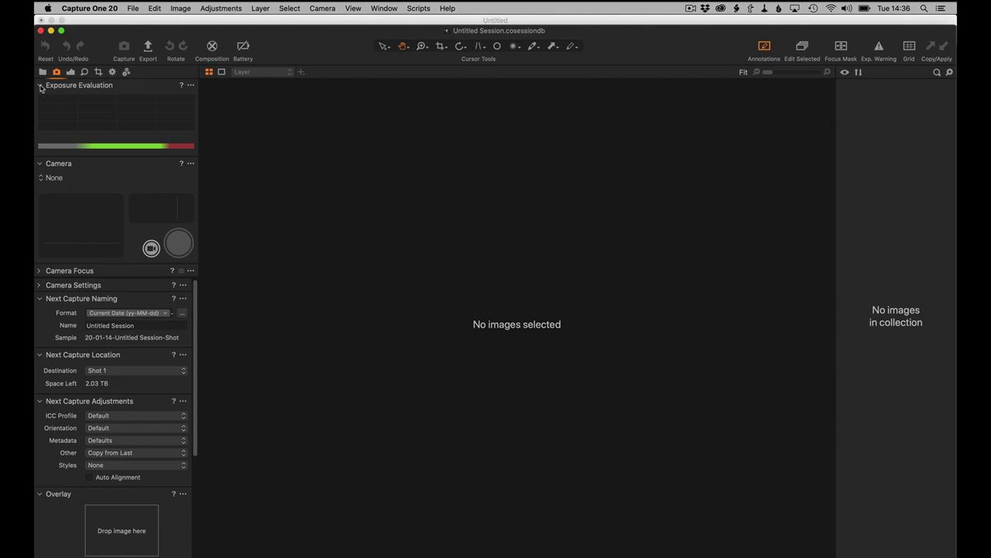
- Collapse Exposure Evaluation and remove the Camera Focus tool via its options menu
click(40, 86)
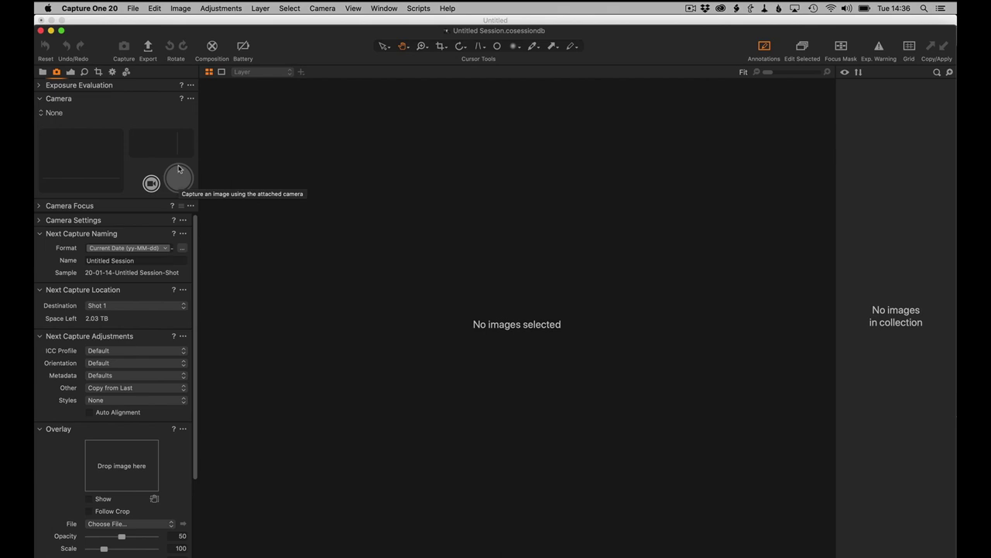
click(39, 206)
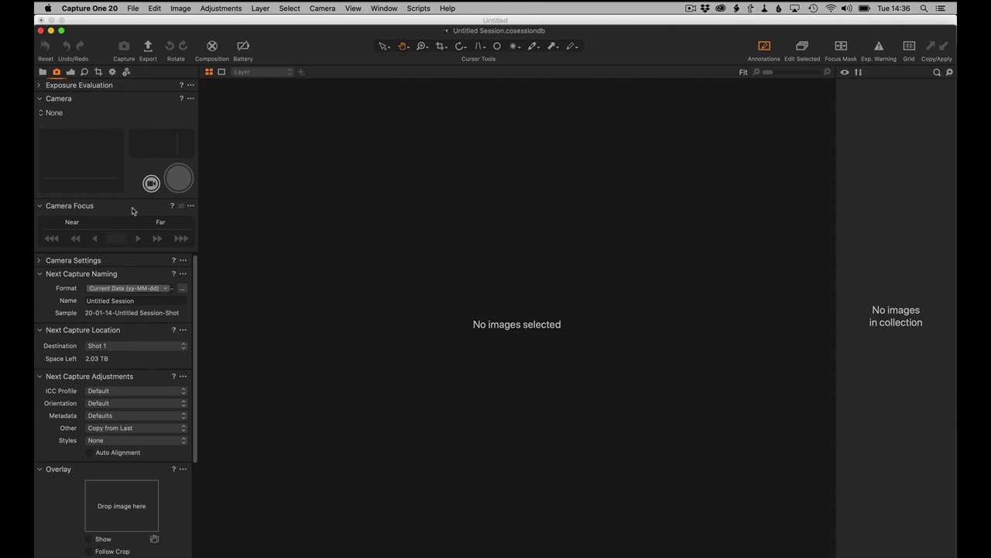
click(190, 206)
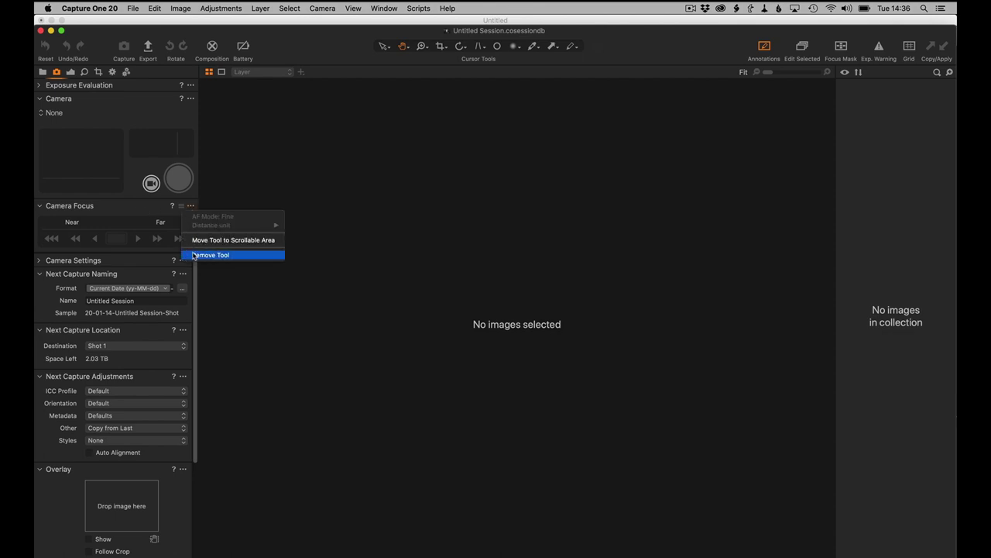
click(191, 206)
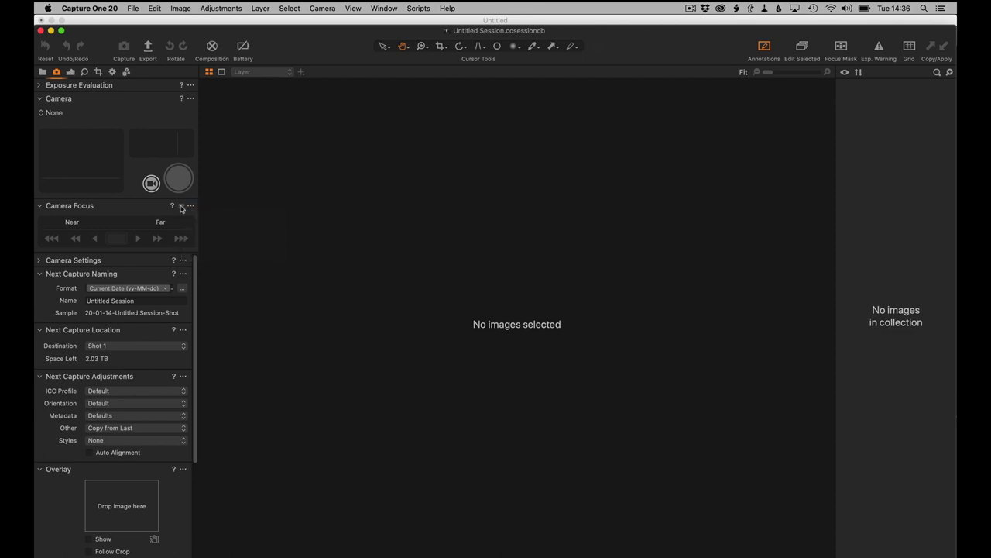
click(190, 206)
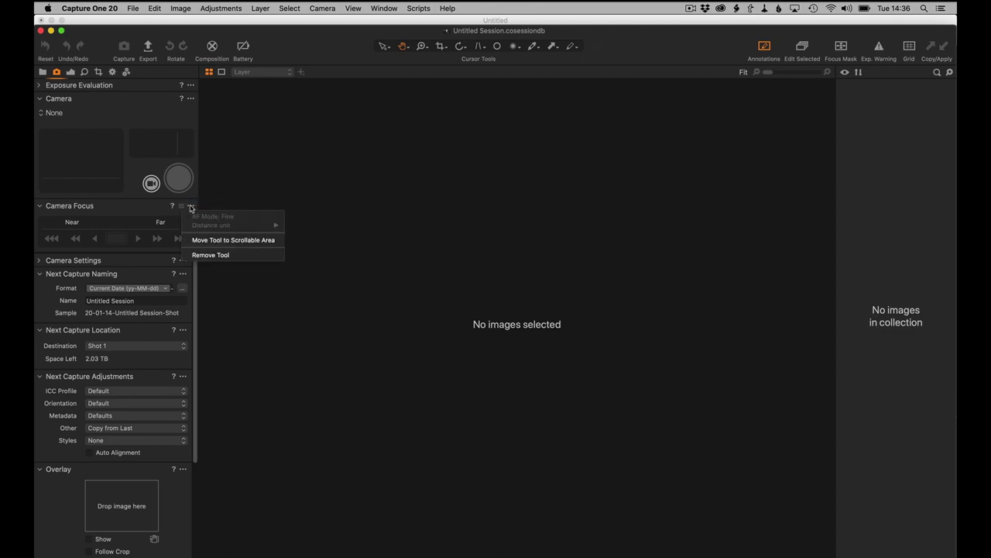
click(197, 254)
- Remove the Camera Settings tool from the capture tab
click(52, 208)
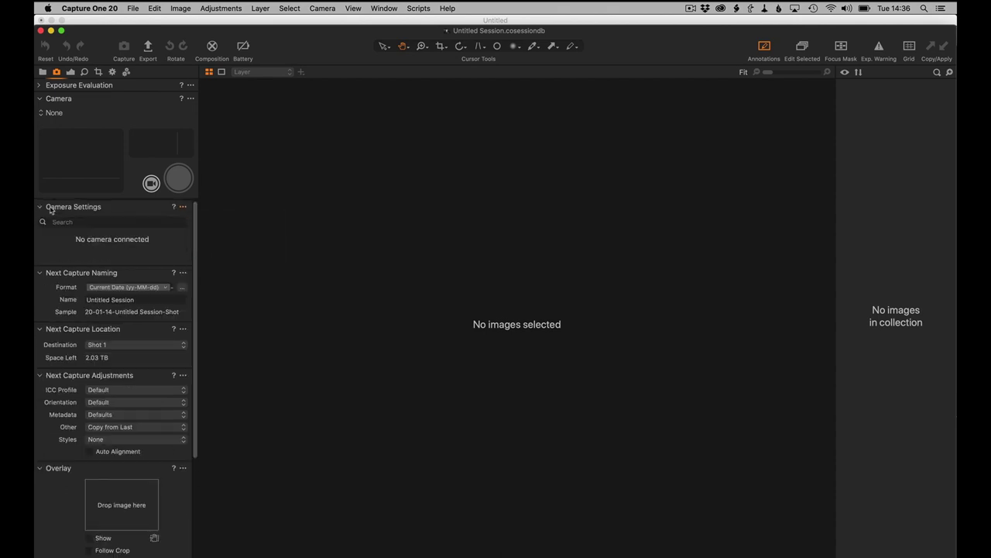
click(184, 207)
click(203, 304)
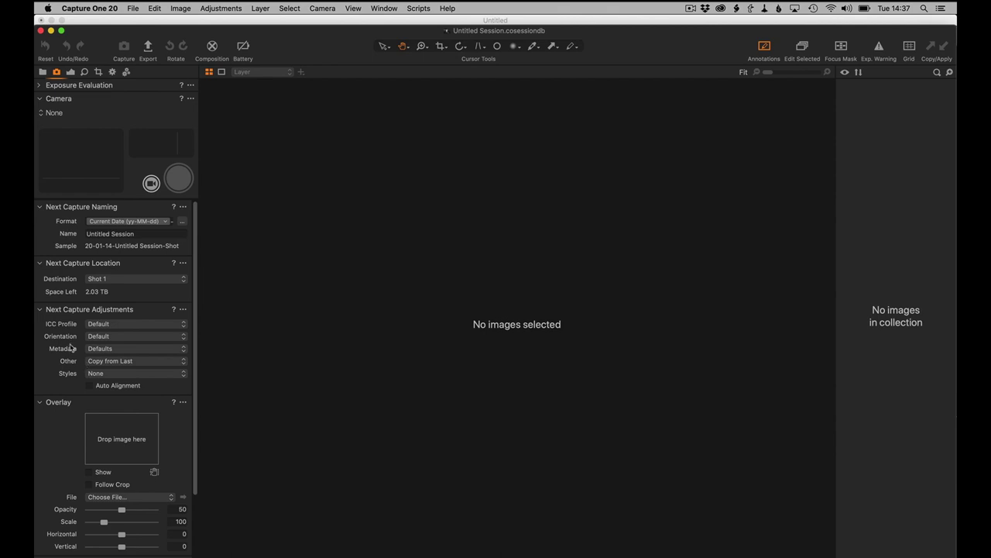
- Change the Next Capture Adjustments 'Other' dropdown from Copy from Last to Defaults
click(94, 363)
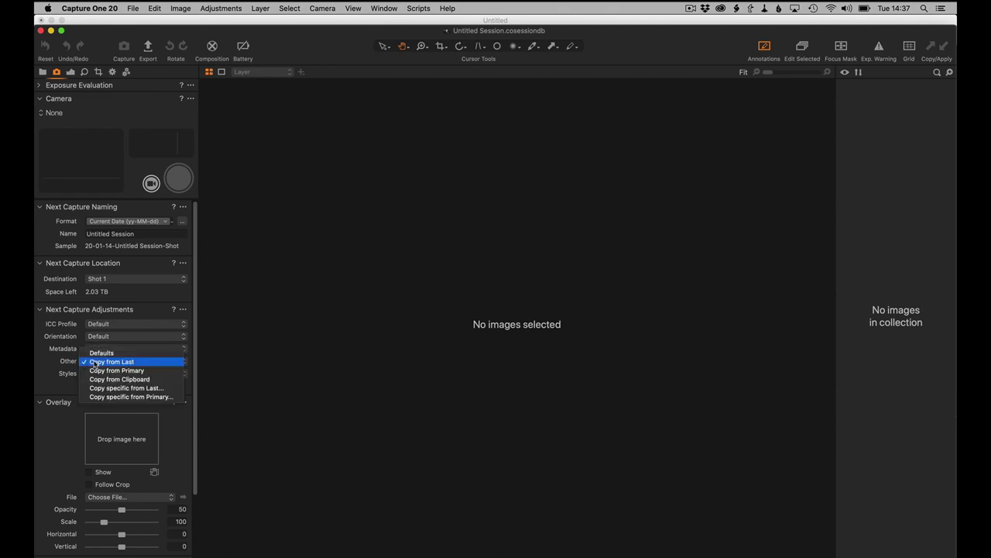
click(91, 351)
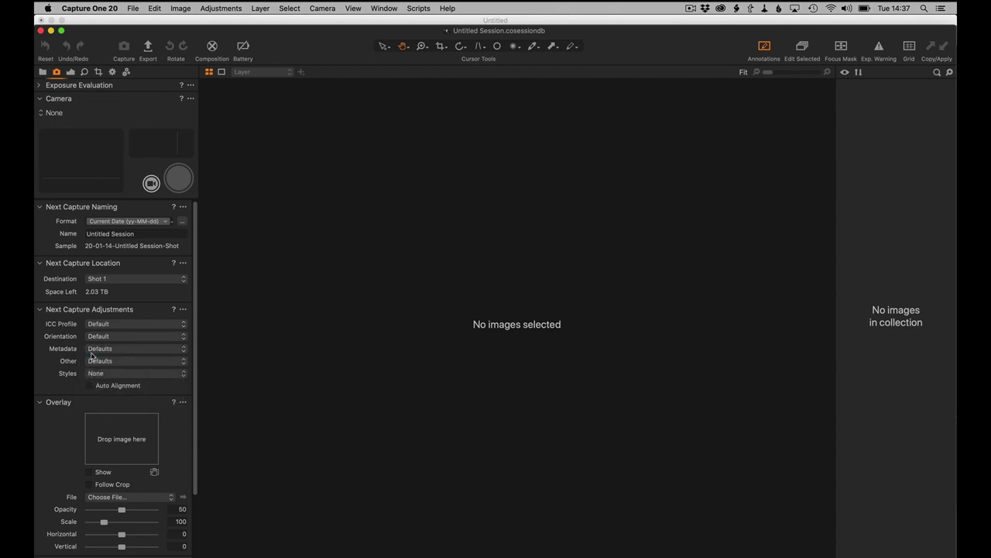
- Choose Remove Tool for Overlay, then Capture Pilot, leaving Next Capture Adjustments last
click(182, 402)
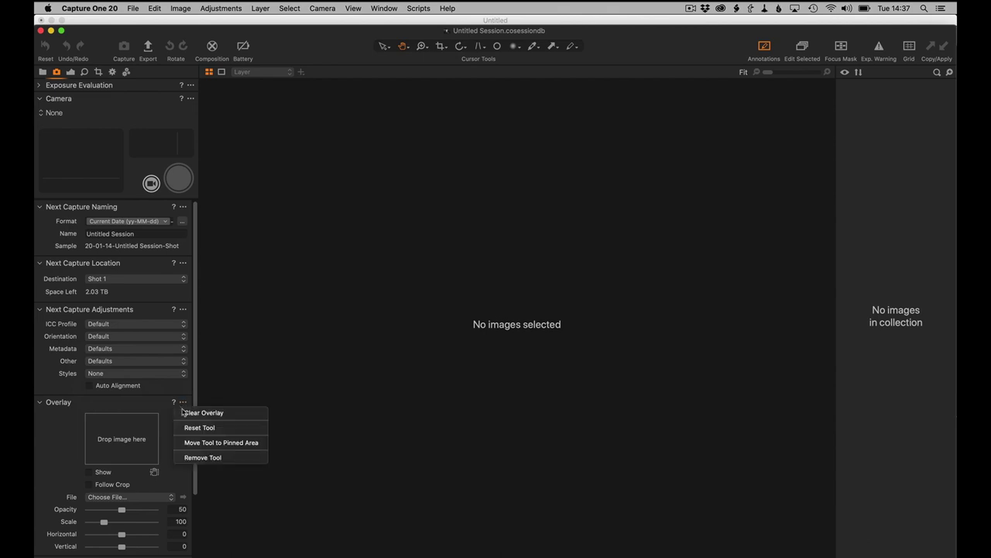
click(201, 457)
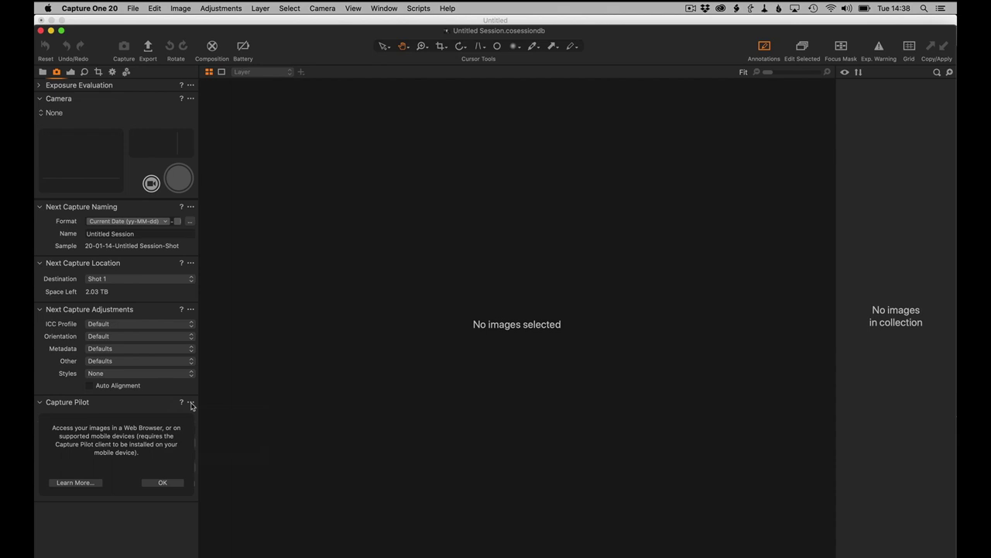
click(190, 403)
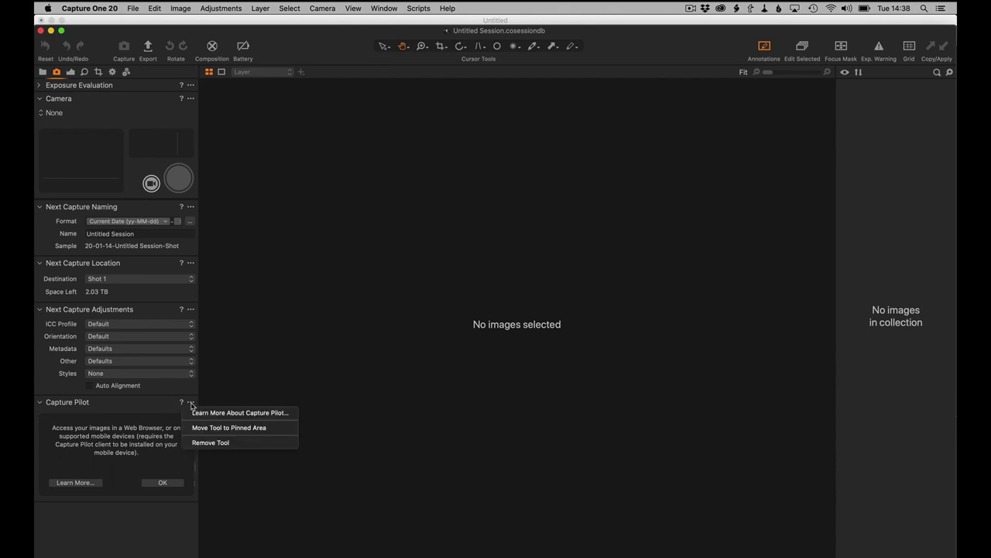
click(193, 442)
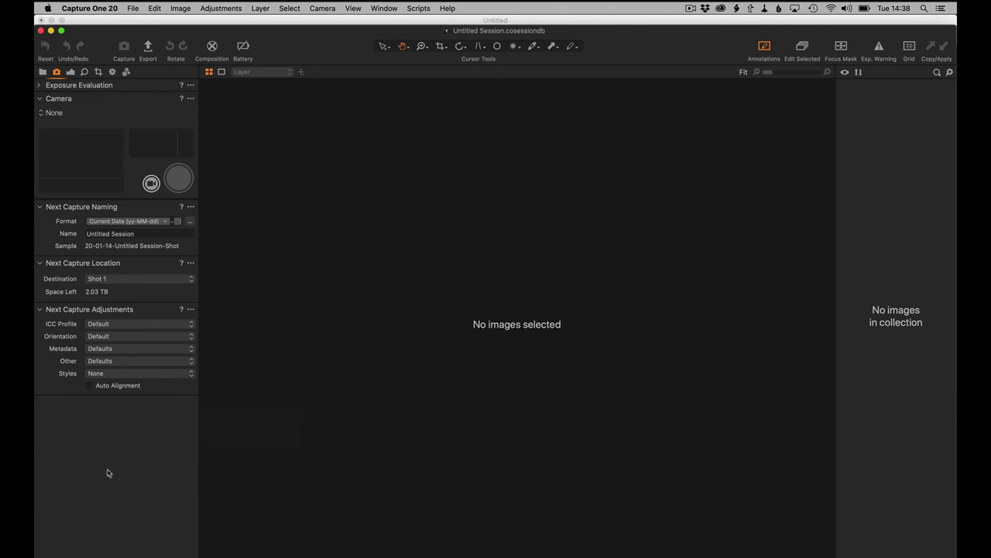
- Add the Library tool through Add Tool and drag it up under the Camera tool
right_click(76, 423)
mouse_move(101, 426)
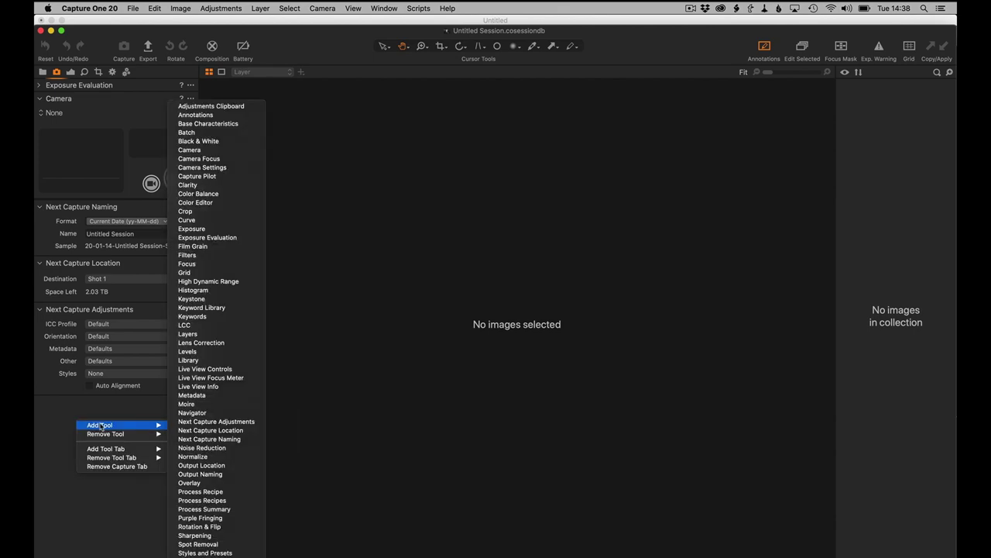
click(203, 361)
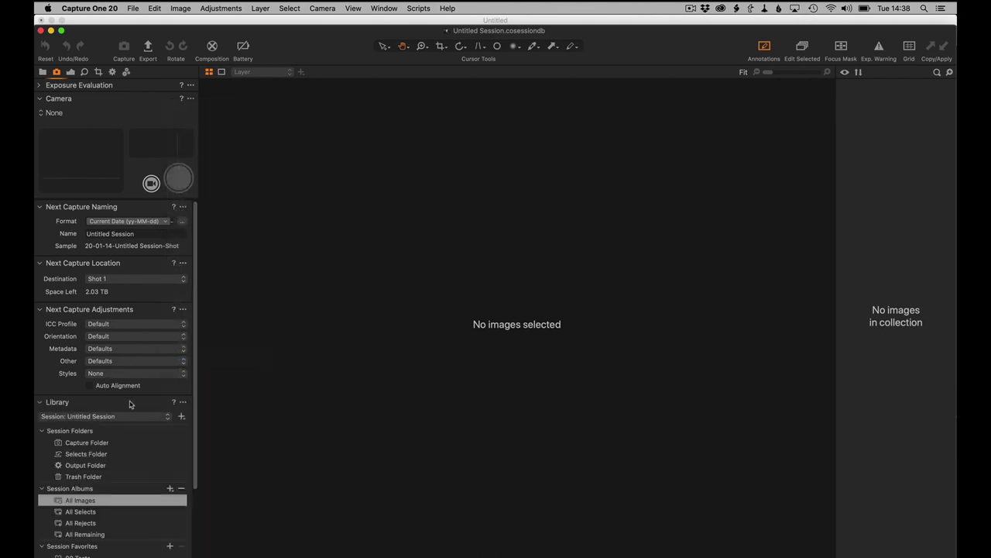
drag(124, 402, 119, 206)
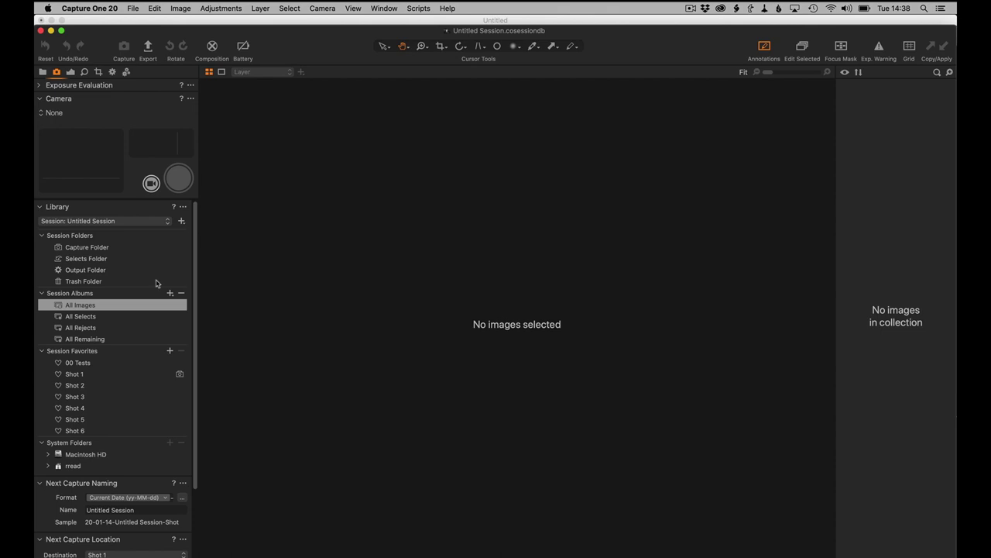
- Collapse Session Folders and System Folders, select the Shot 1 favourite, then show the exposure tools
click(42, 235)
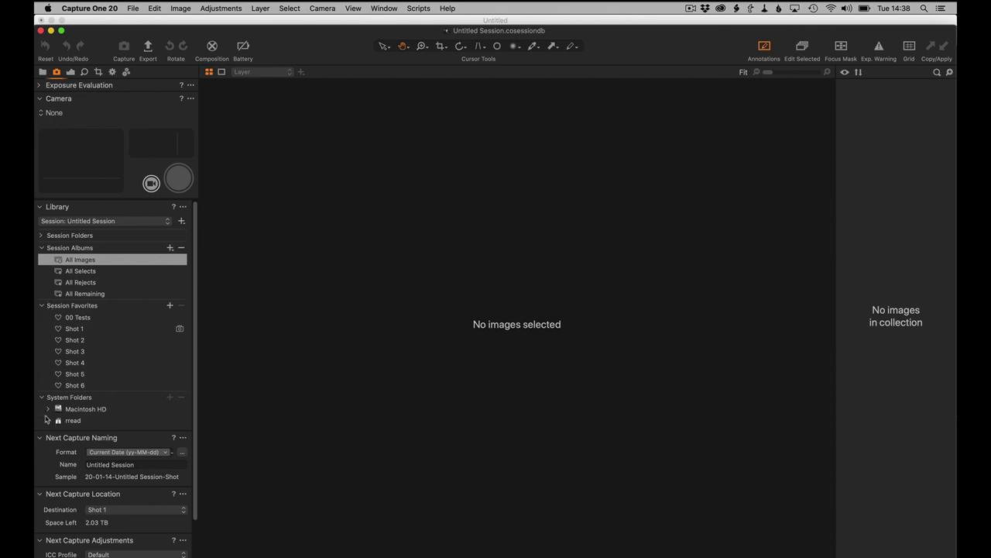
click(42, 398)
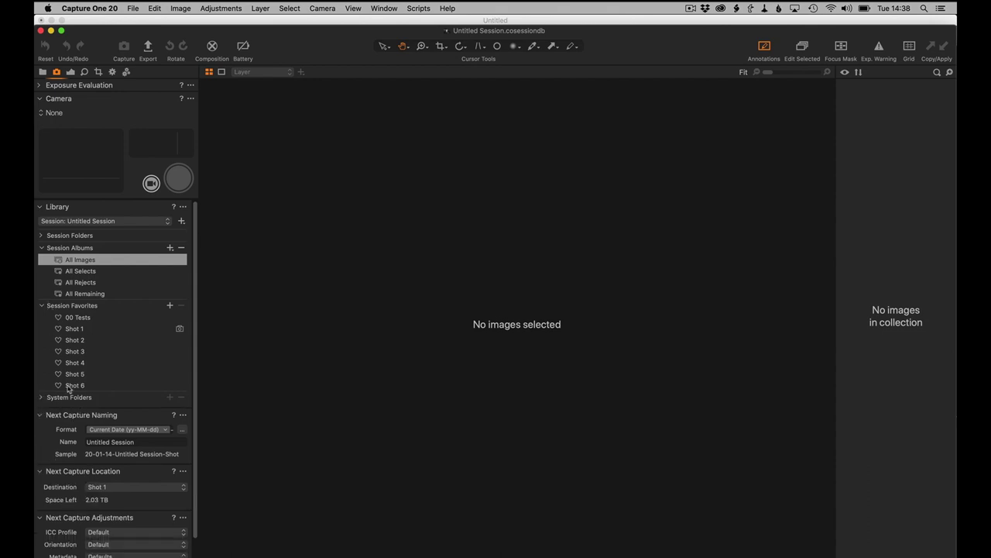
click(76, 332)
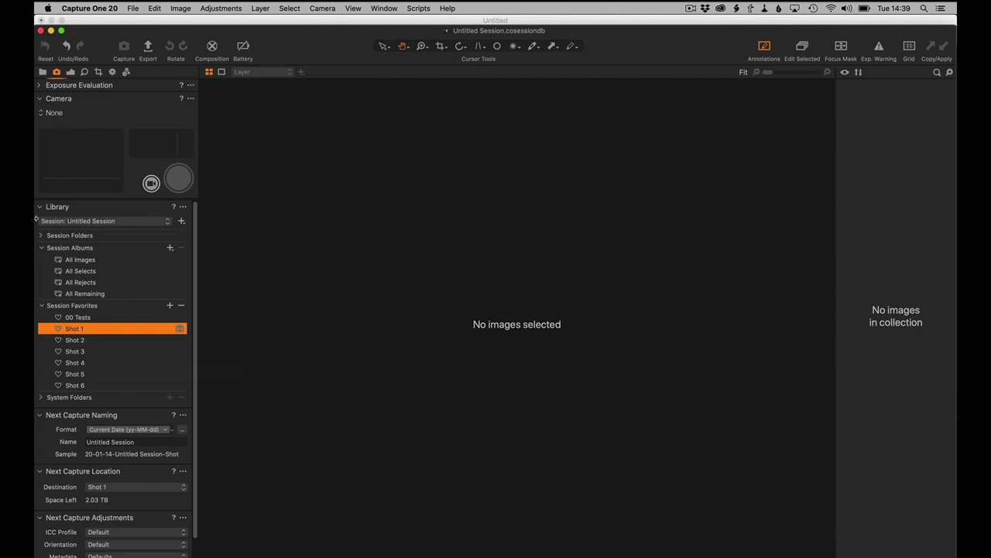
click(71, 72)
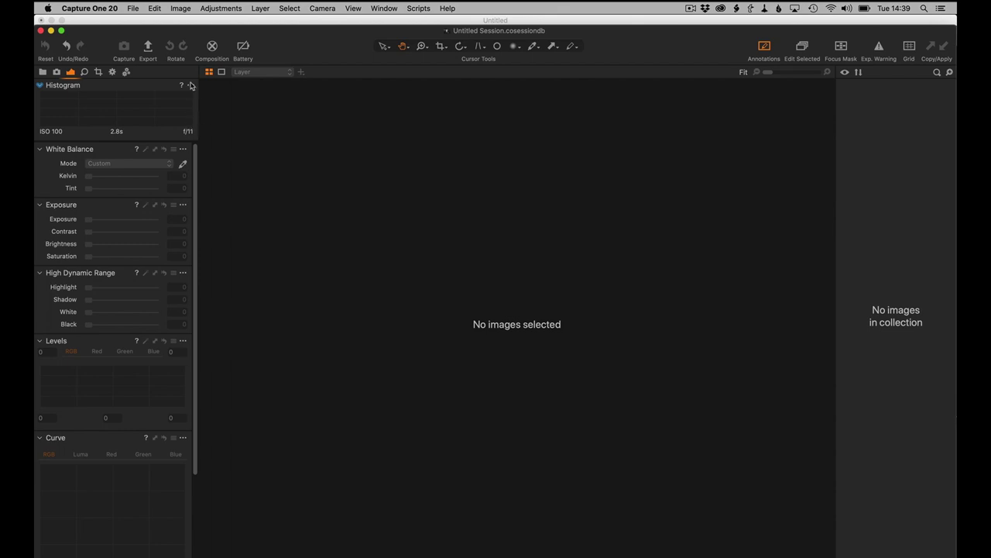
- Add the Layers tool to the exposure tab via Add Tool > Layers on the Histogram header
right_click(153, 86)
mouse_move(178, 87)
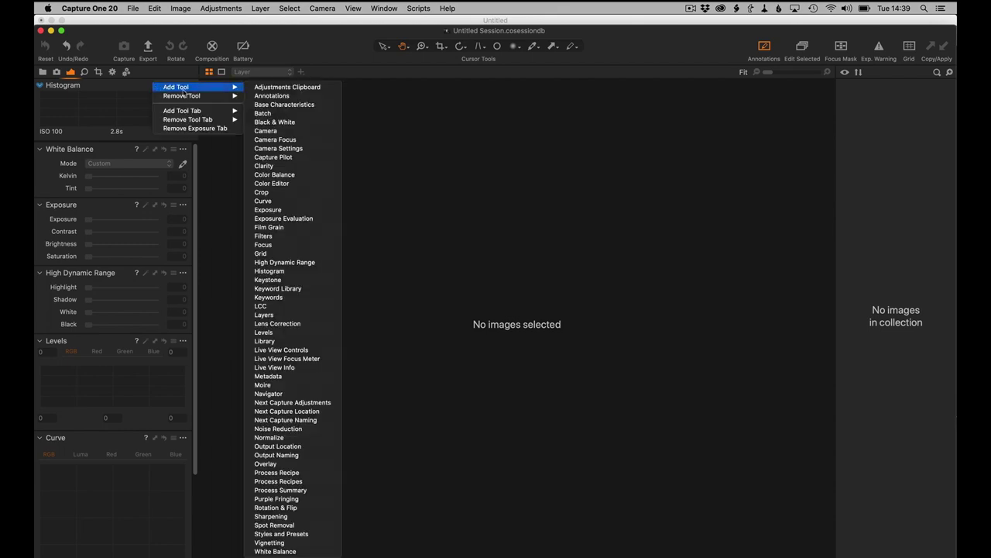
click(279, 315)
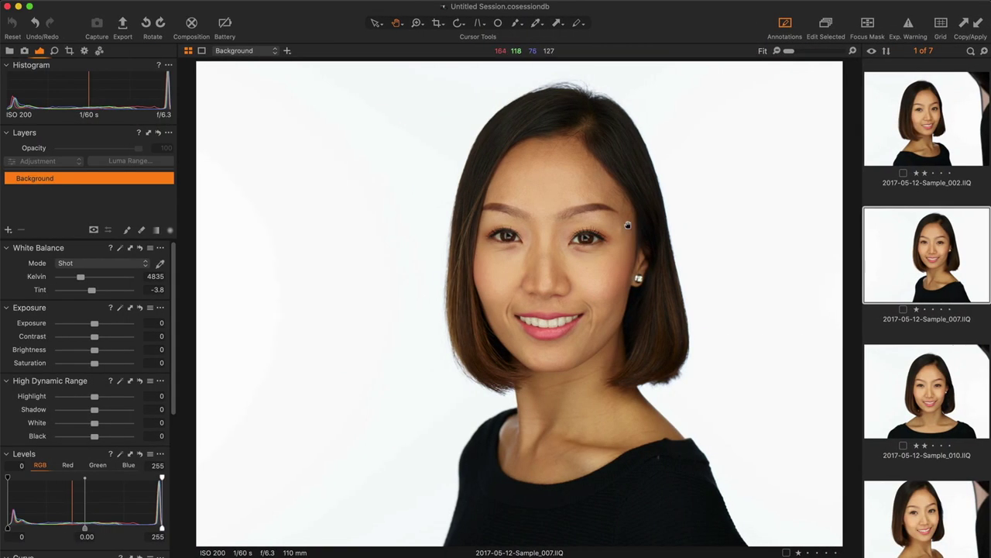
- Zoom into the portrait and create a new heal layer in Layers
scroll(623, 234, up, 3)
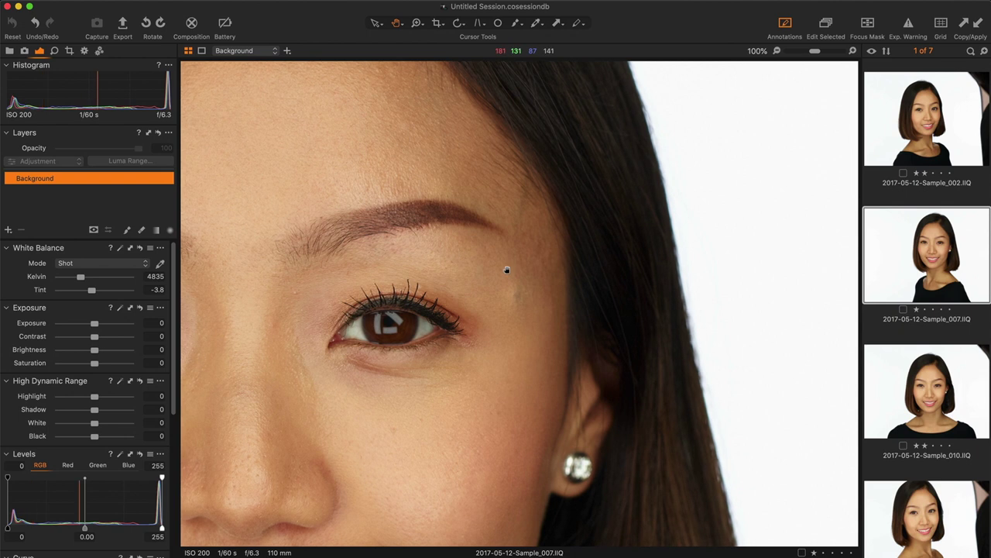
scroll(508, 271, up, 2)
scroll(507, 269, up, 1)
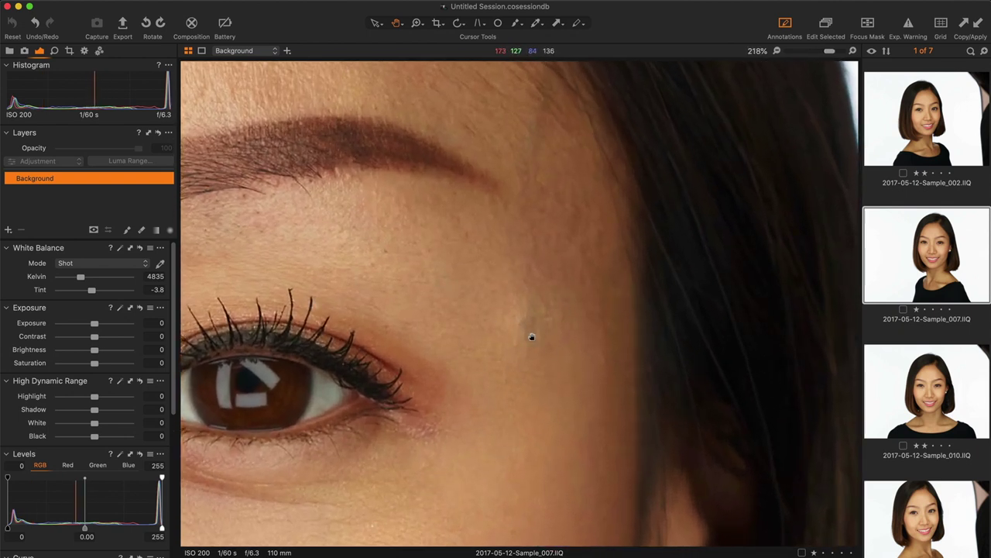
click(8, 229)
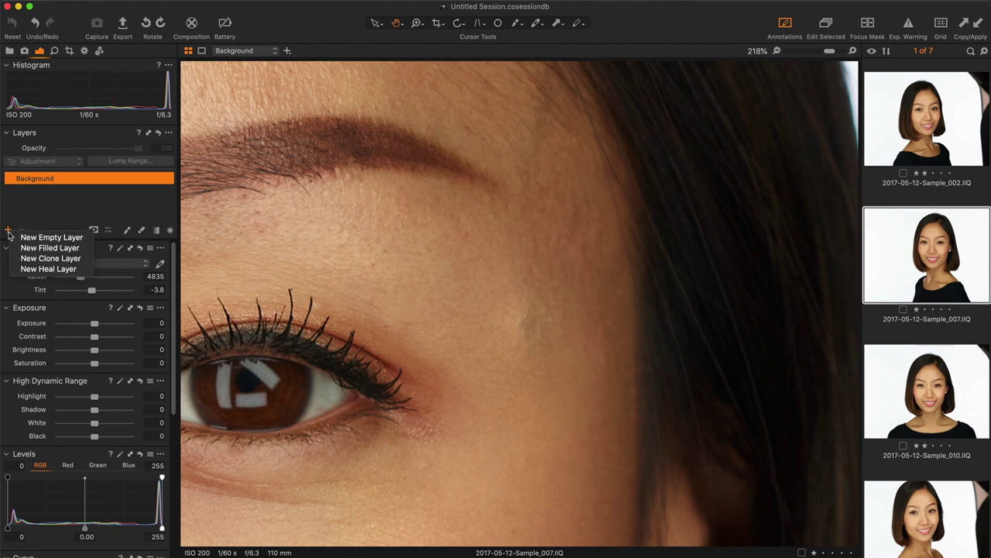
click(47, 269)
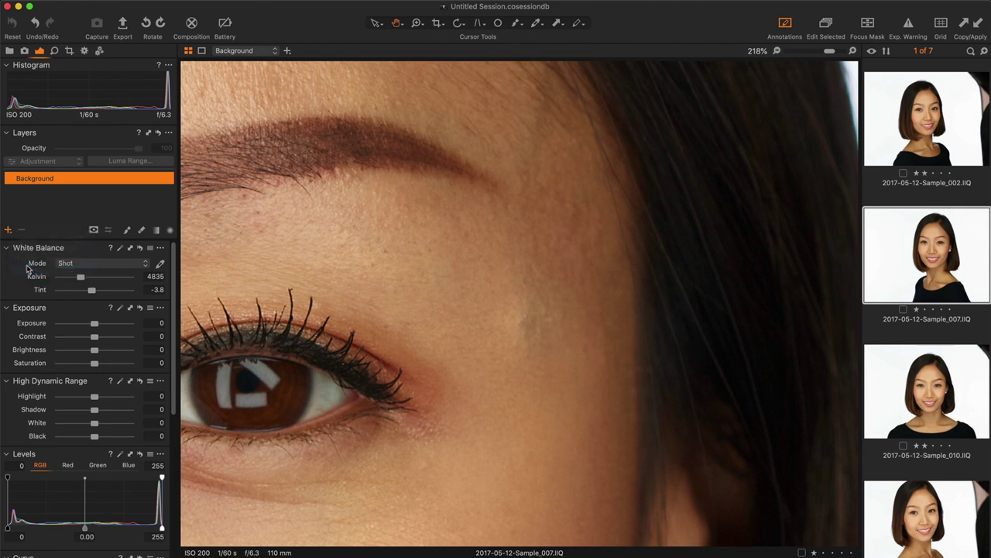
- Heal the skin spot by the eye, move the source onto clean skin, then fit the view
click(127, 230)
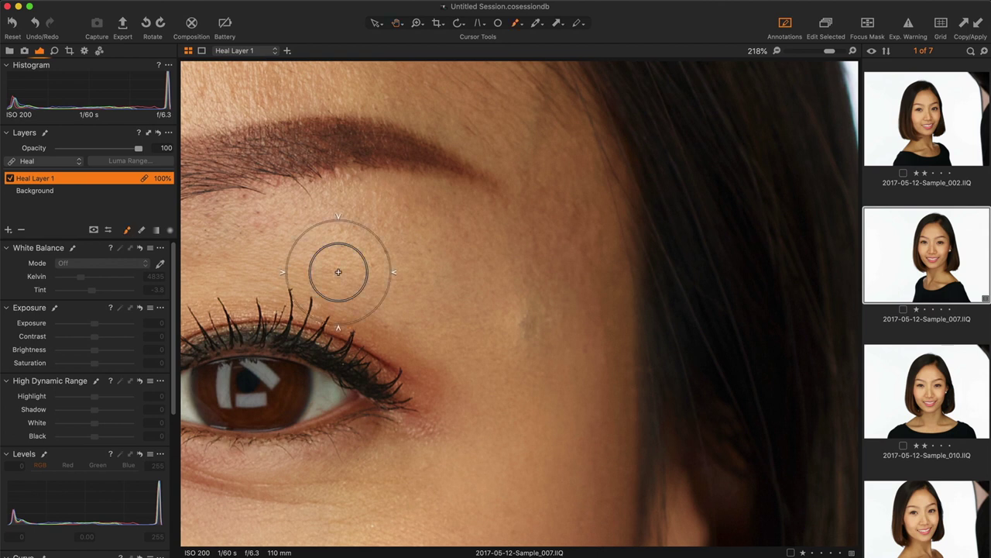
click(528, 327)
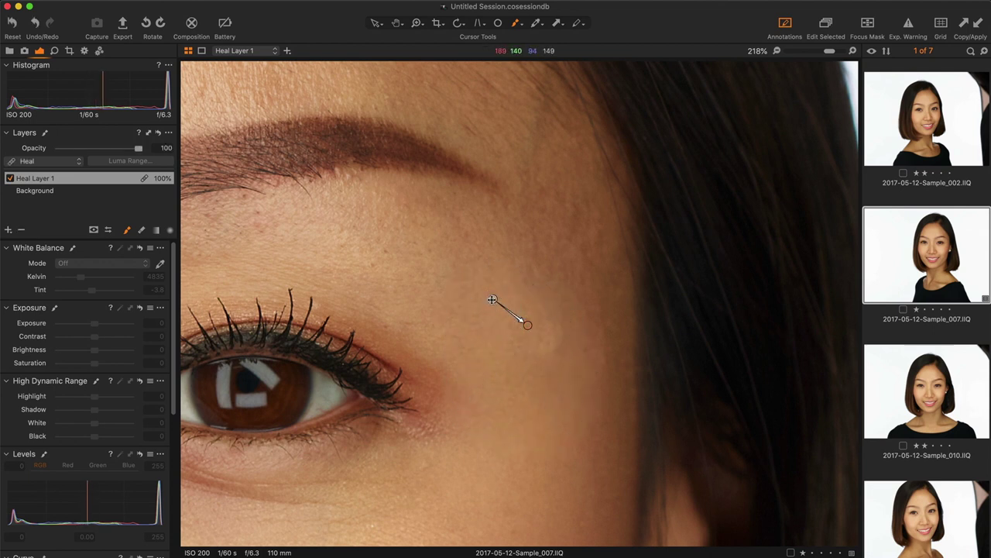
drag(493, 299, 473, 279)
key(h)
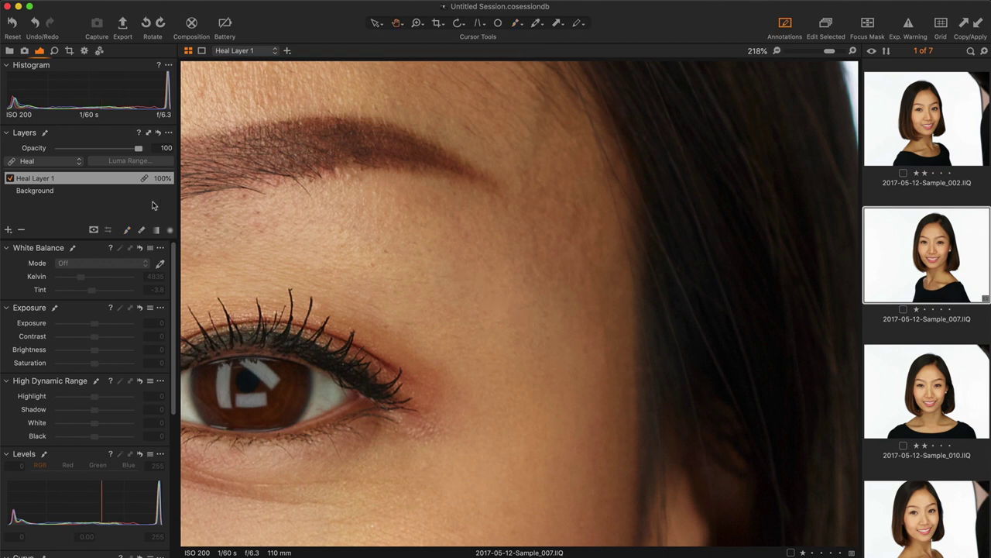
click(9, 178)
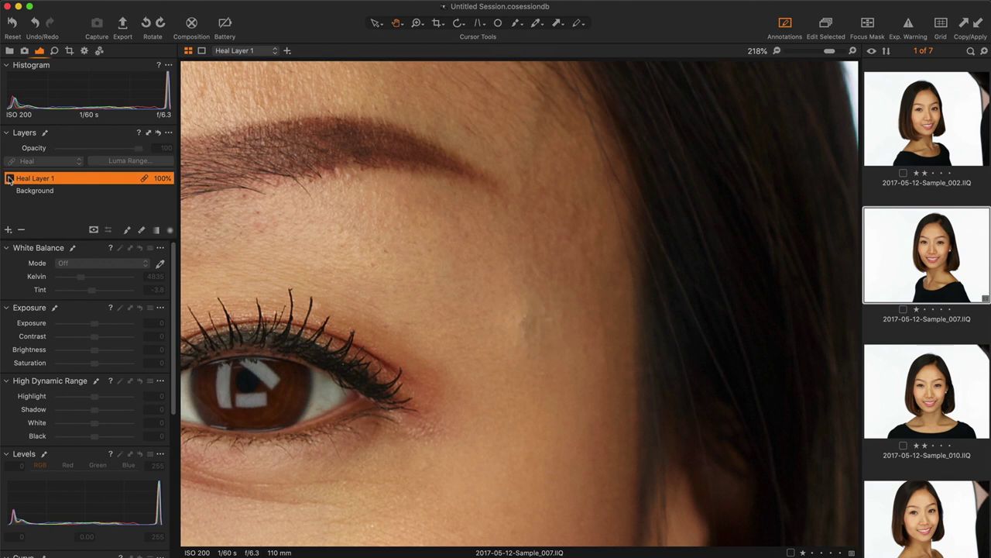
key(super+0)
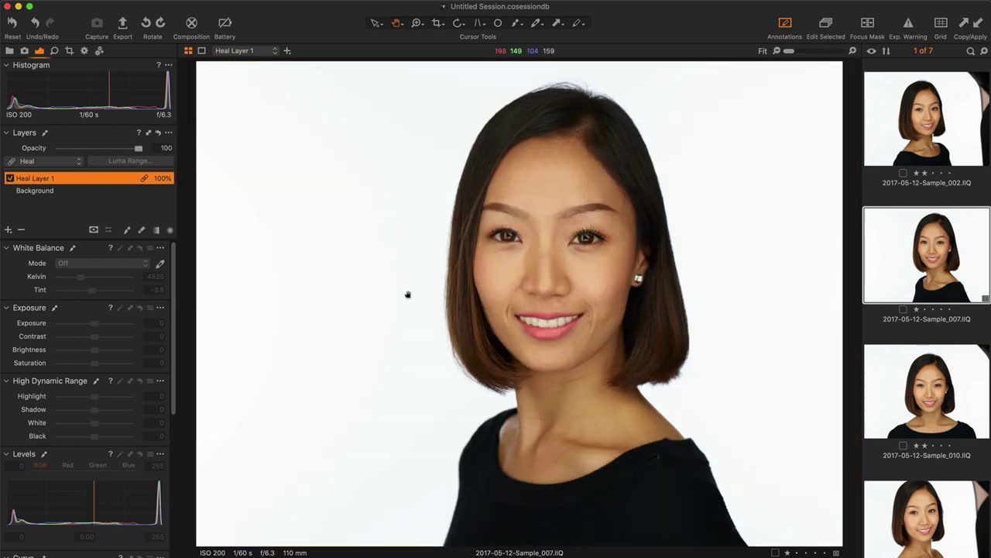
- Toggle Heal Layer 1 off to compare, then return to the capture tools
click(9, 178)
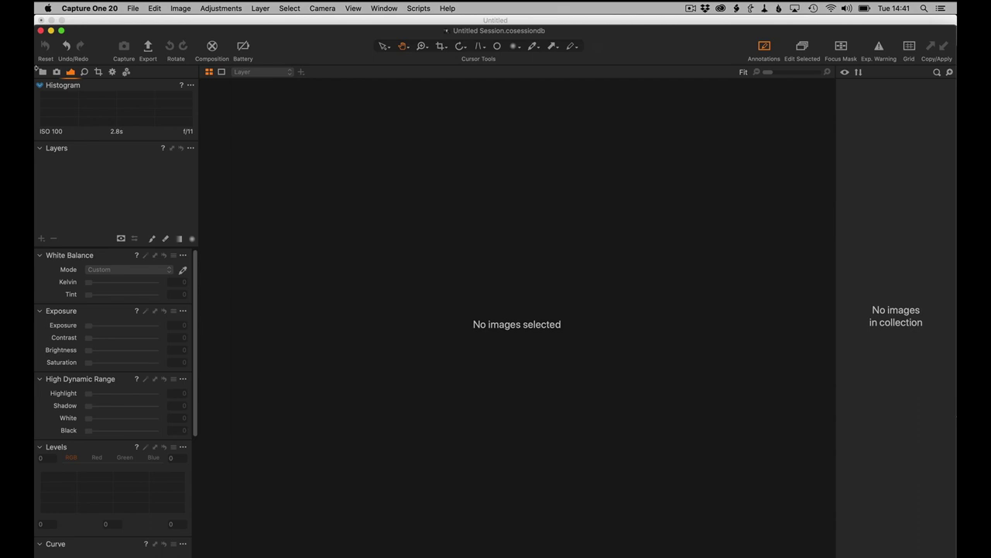
key(super+alt+2)
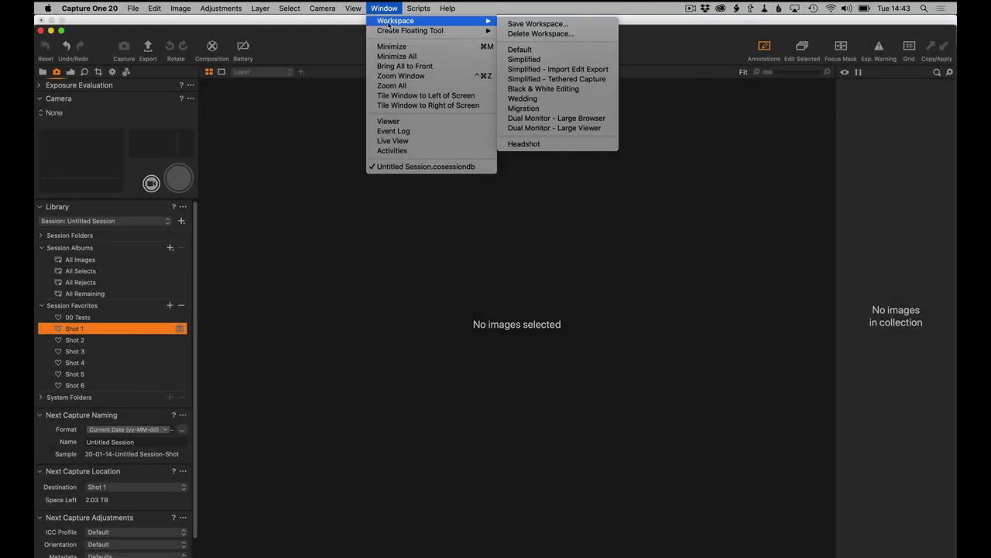
- Save the customised layout as a new workspace named 'Headshot Tethered'
click(525, 24)
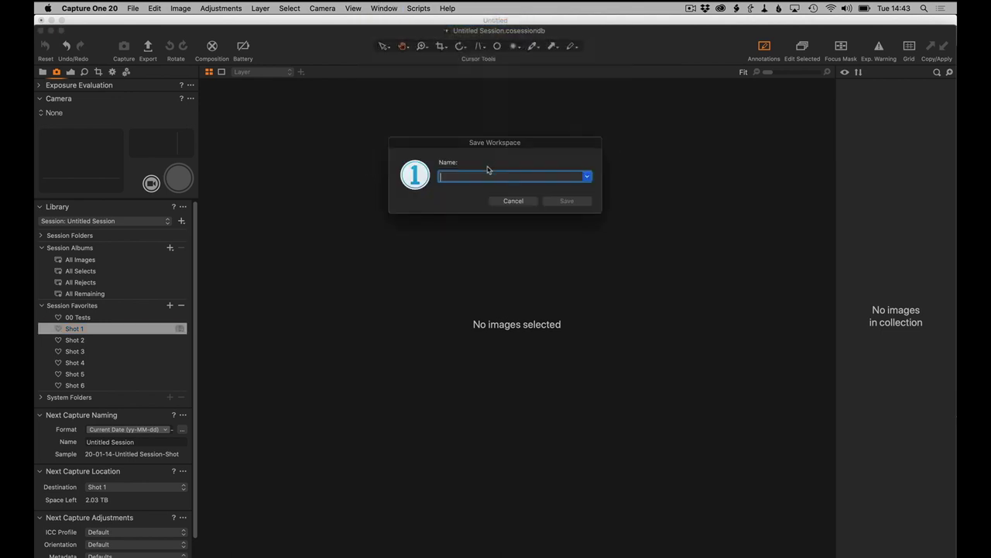
text(Headshot S)
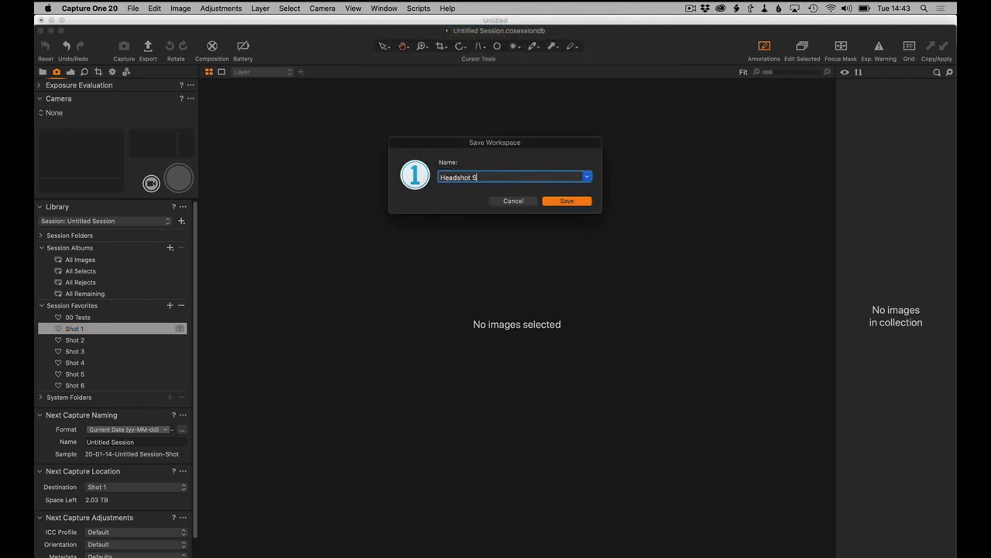
text(thered)
click(570, 200)
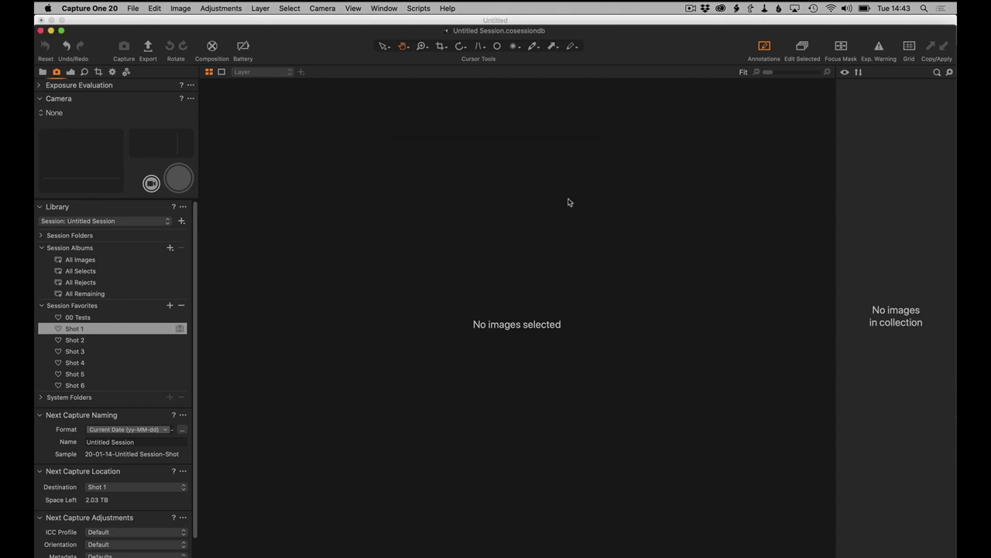
click(384, 8)
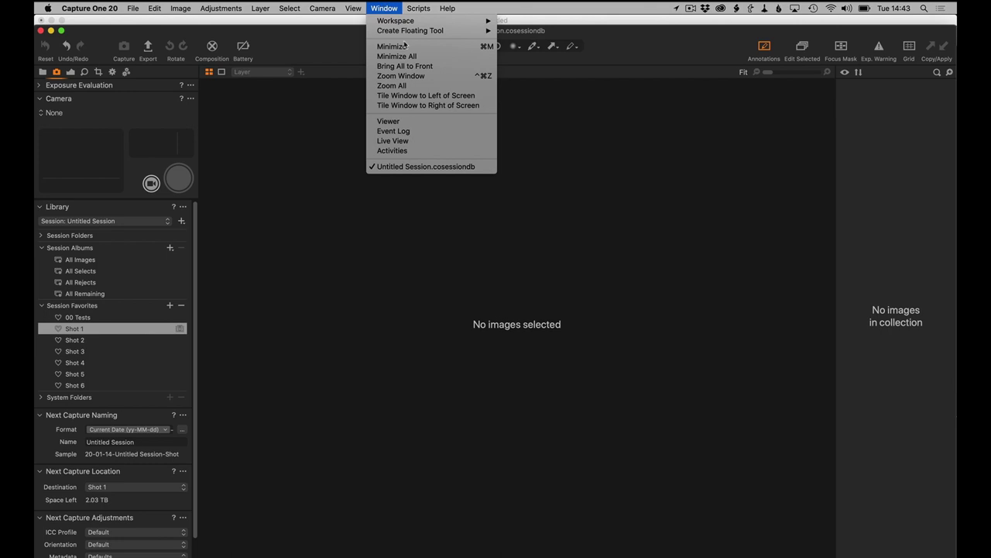
mouse_move(407, 22)
click(521, 50)
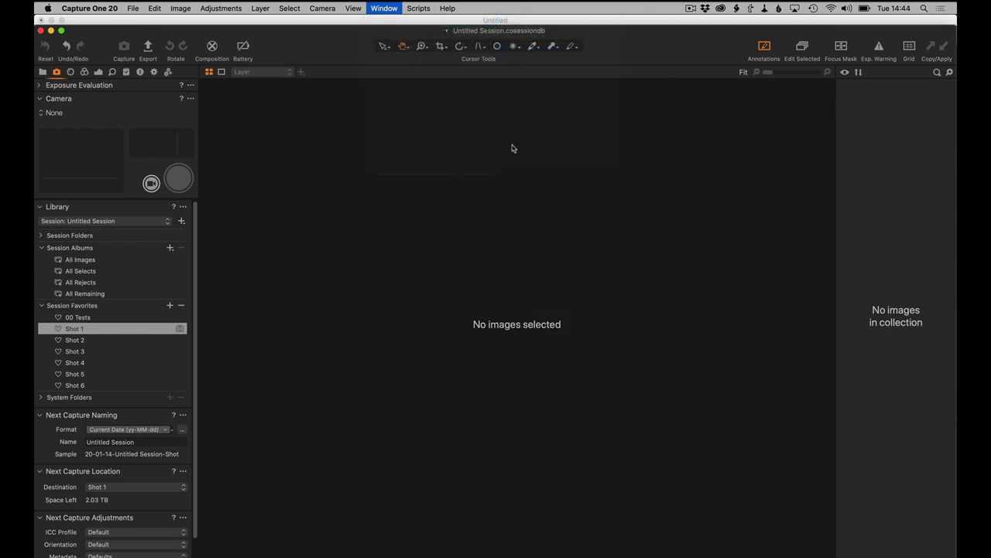
click(385, 8)
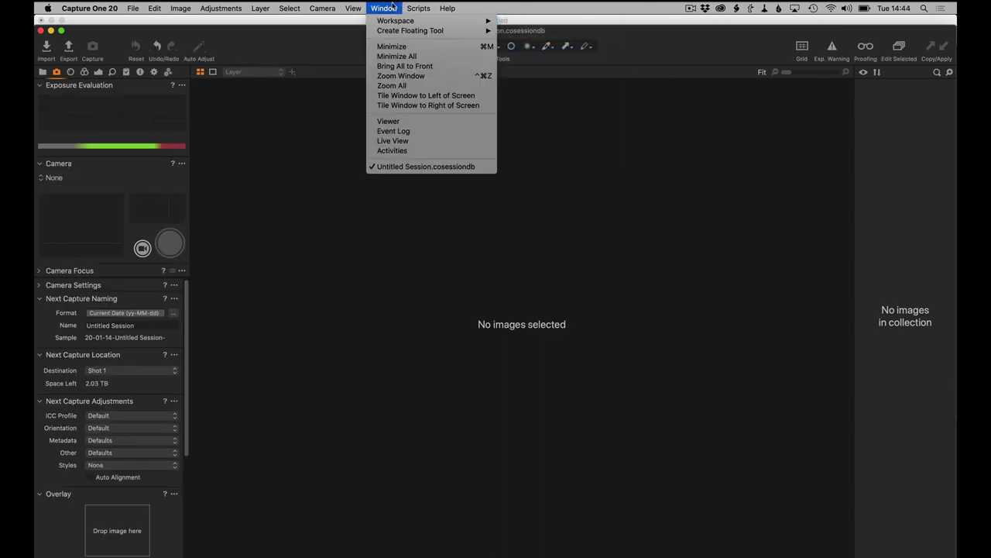
mouse_move(391, 21)
click(567, 158)
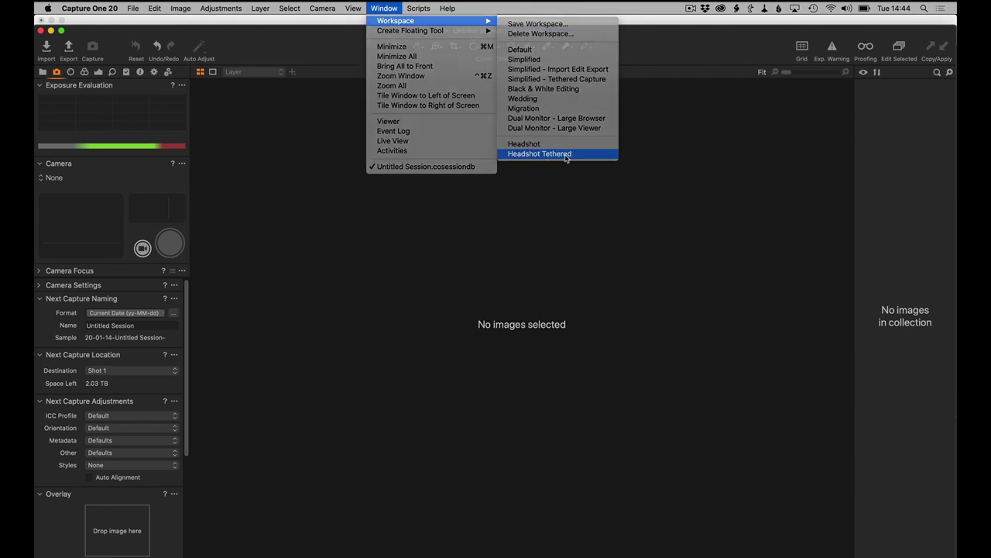